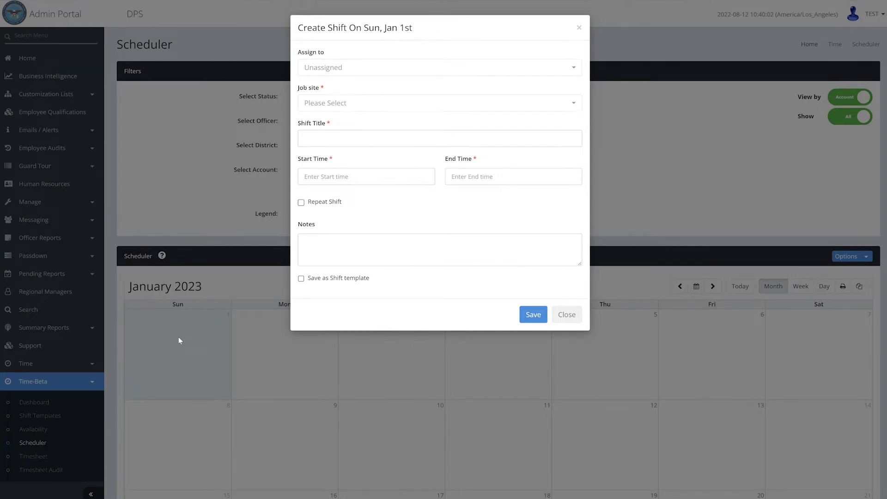
Assign the January 1 shift to an officer at the BRISTOL PARK MEDICAL job site, declining the use of previous shift templates
left_click(407, 68)
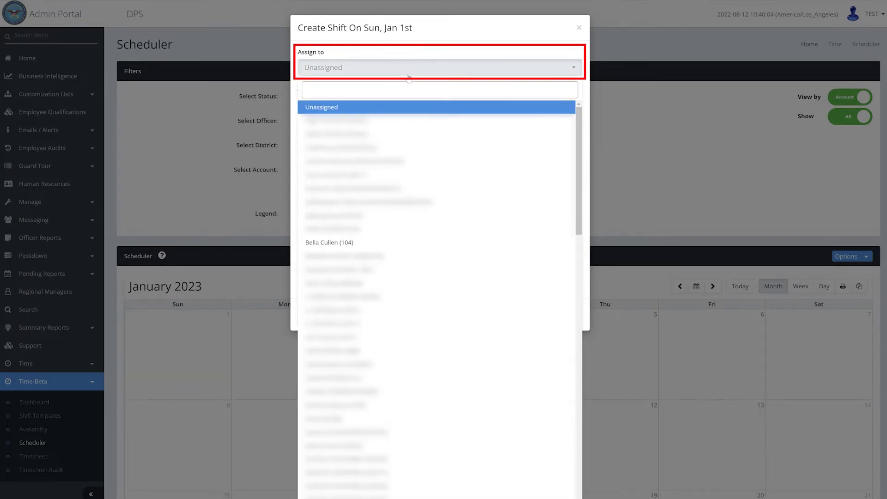
left_click(404, 242)
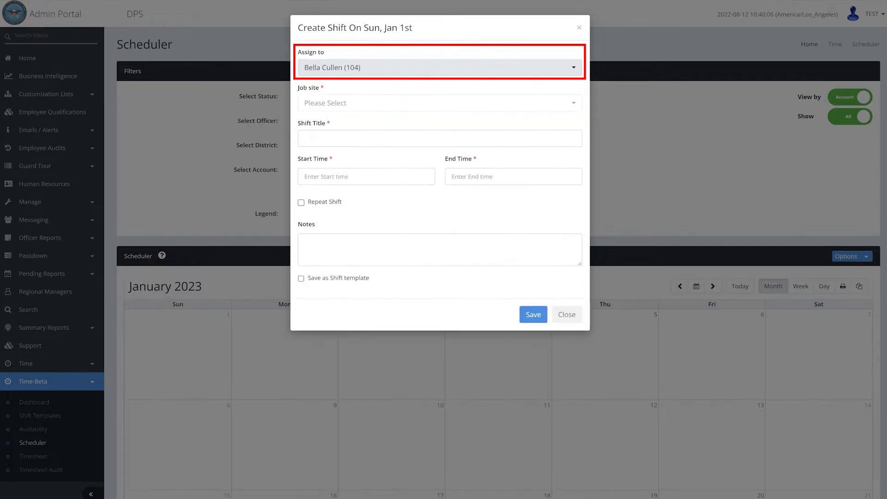
left_click(396, 109)
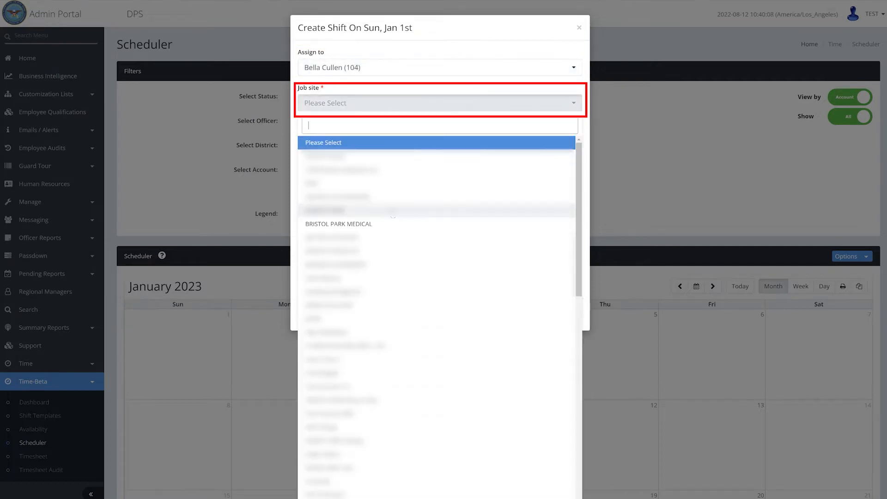
left_click(392, 224)
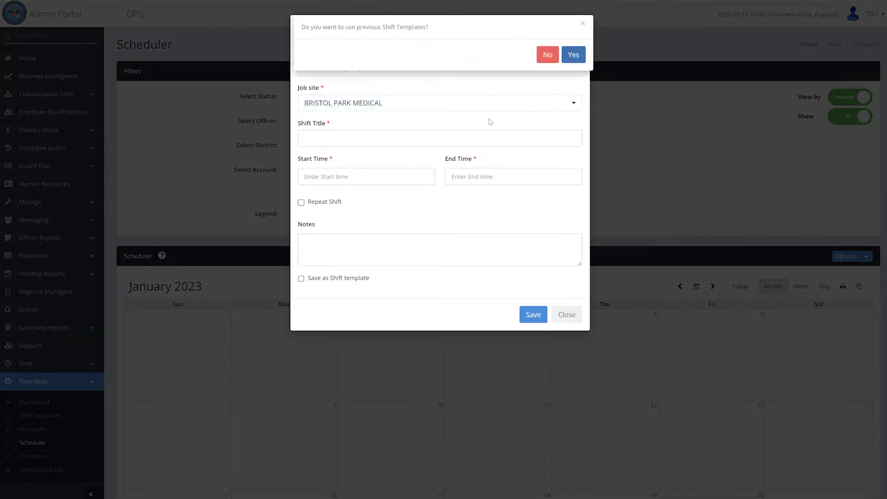
left_click(544, 55)
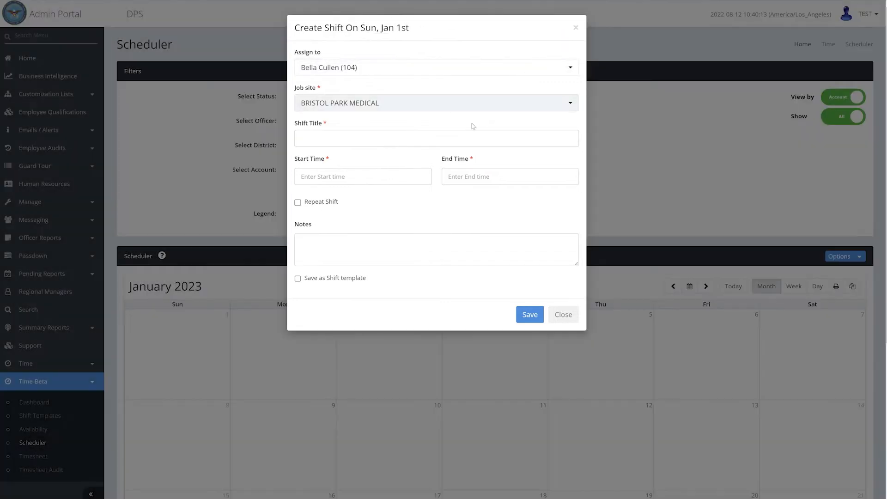
Title the January 1 shift "Patrol" and set its start time to 0800
left_click(444, 138)
type("Patrol")
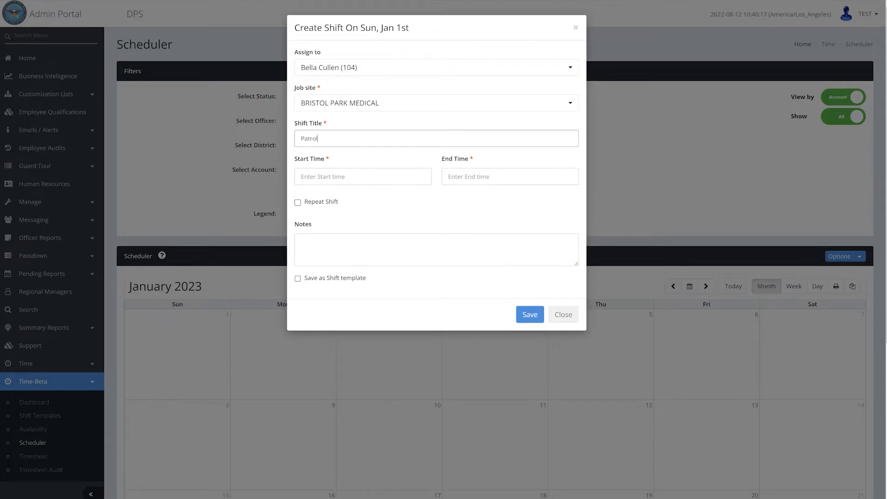
left_click(363, 176)
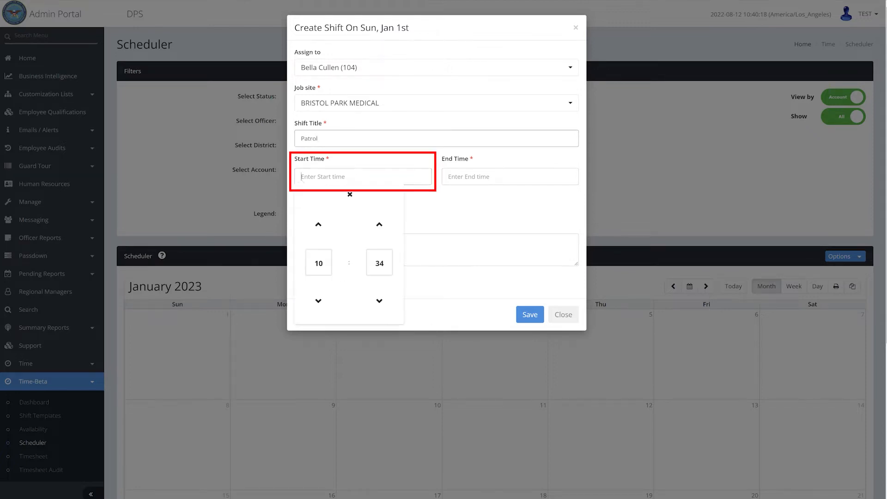
left_click(319, 263)
left_click(317, 263)
left_click(380, 263)
left_click(308, 215)
left_click(349, 194)
Set the end time of the January 1 shift to 1630
left_click(469, 177)
left_click(472, 265)
left_click(454, 295)
left_click(526, 262)
left_click(493, 248)
left_click(490, 196)
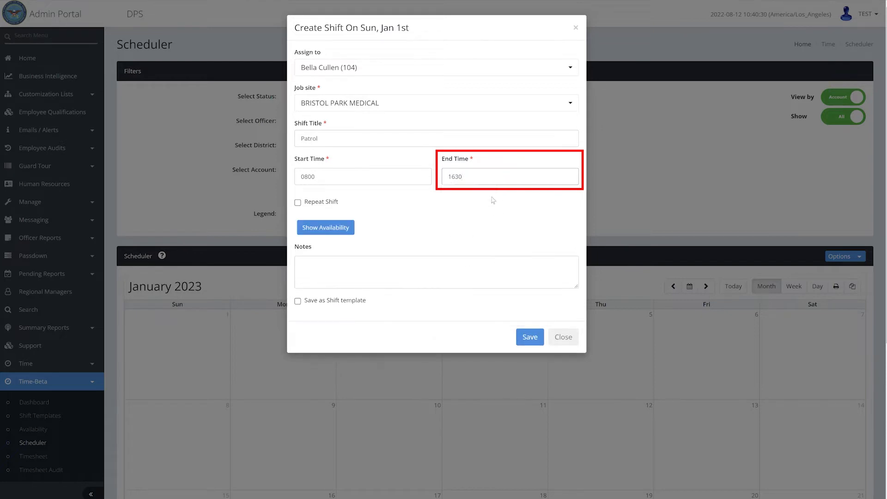
Make the shift repeat every day, ending on 2023-01-14, and check the assigned officer's availability
left_click(308, 206)
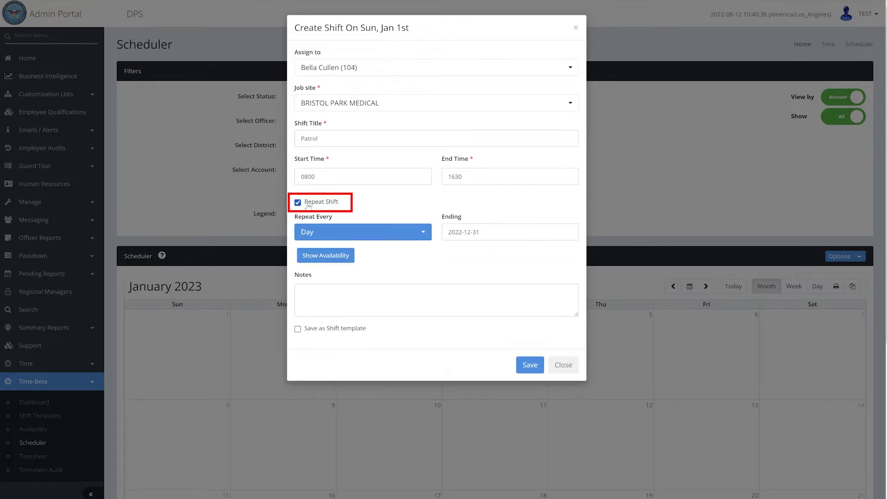
left_click(382, 236)
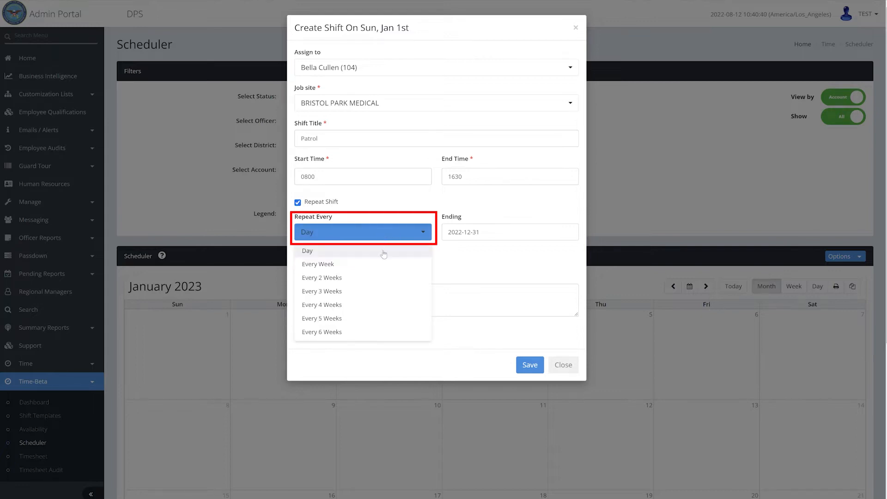
left_click(383, 254)
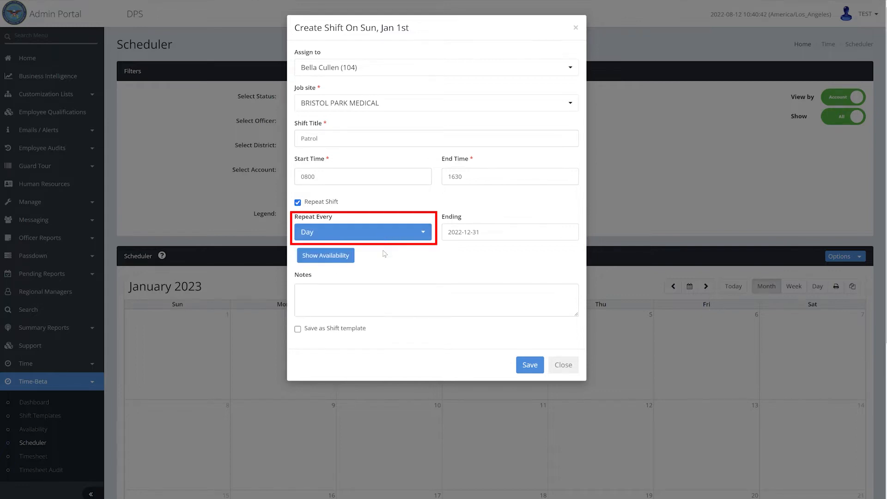
left_click(464, 232)
left_click(557, 254)
left_click(555, 311)
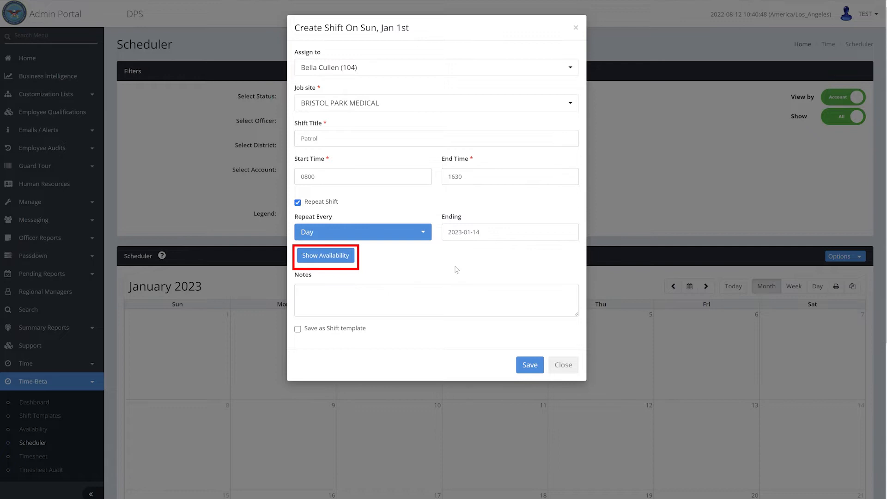
left_click(346, 256)
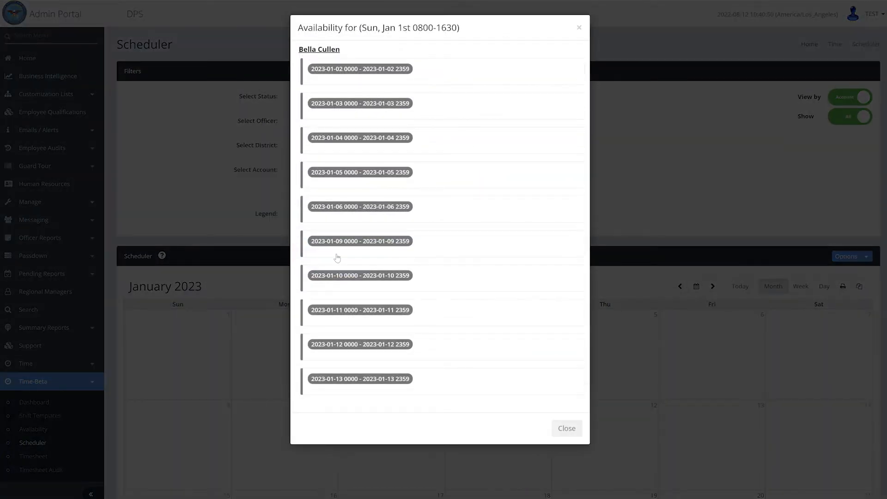
left_click(562, 429)
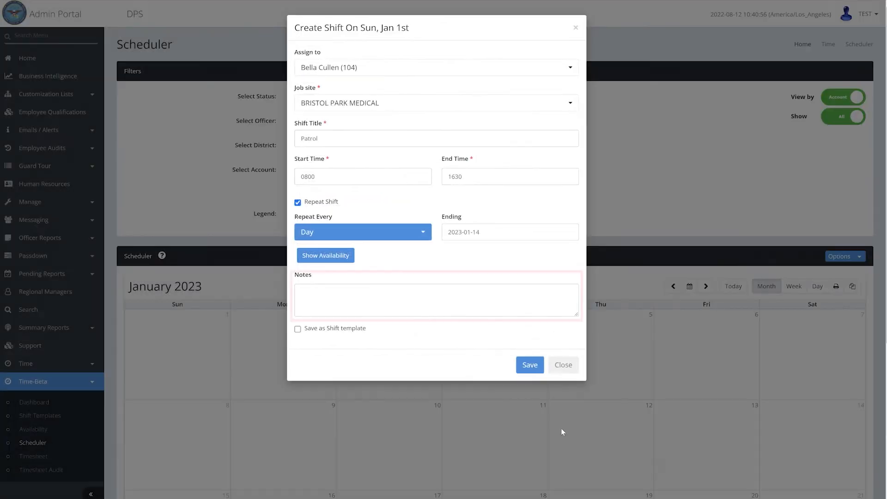
Add the note "Patrol the area and report any suspicious activity." and enable saving the shift as a template
left_click(301, 292)
type("Patrol the area and report any suspicious activity.")
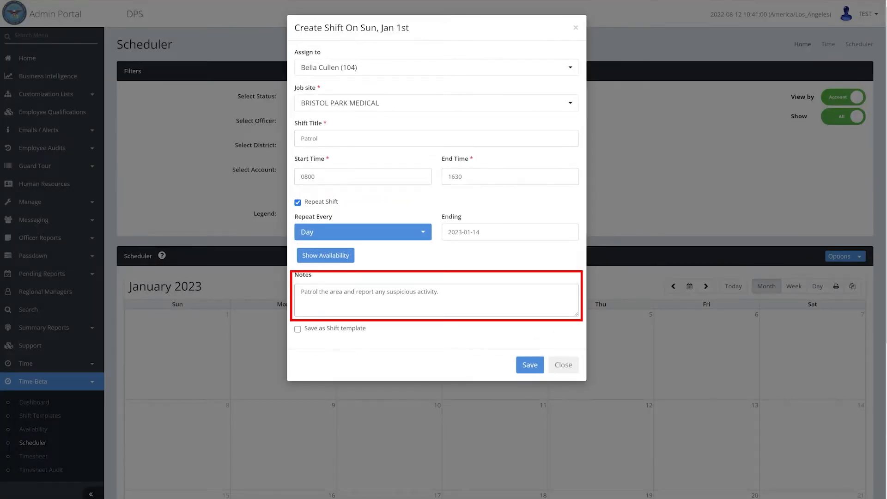
left_click(342, 331)
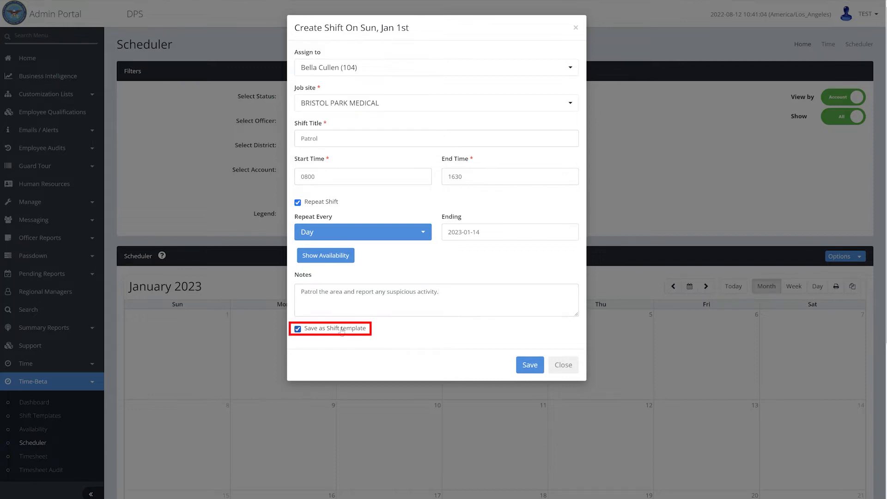
Save the January shift despite its scheduling conflicts, after reviewing the officer's conflicting unavailability and time off
left_click(527, 367)
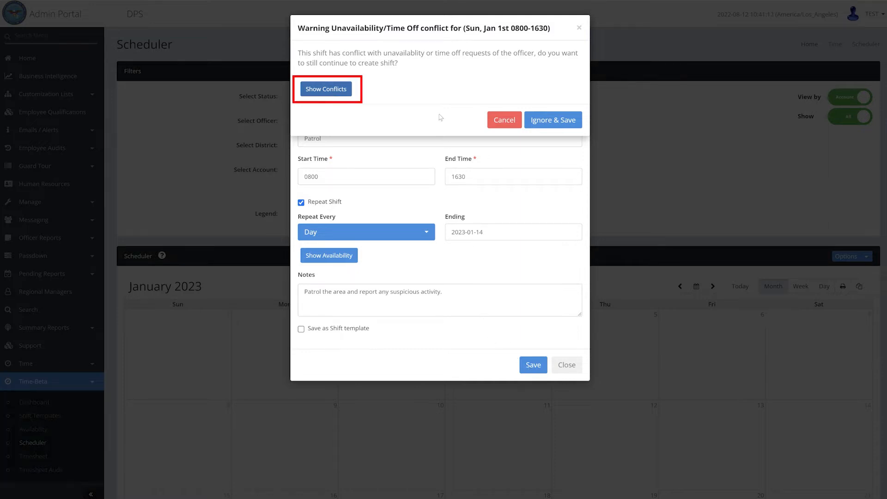
left_click(344, 91)
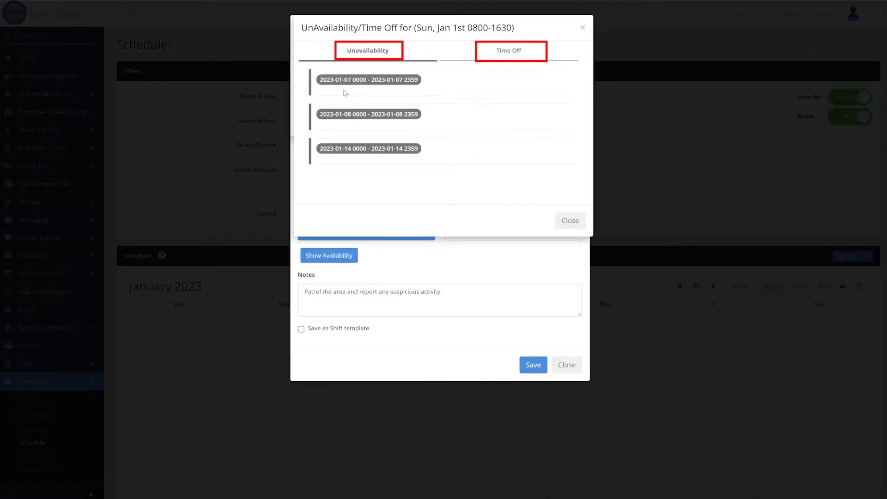
left_click(493, 56)
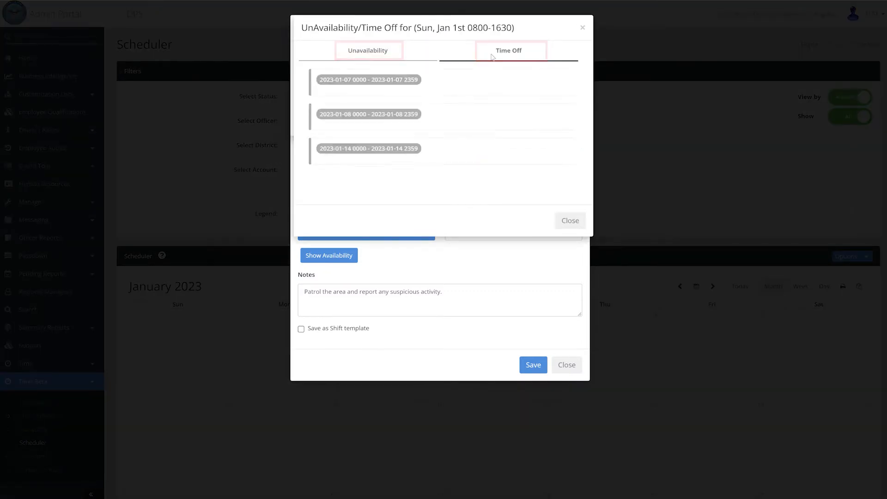
left_click(570, 150)
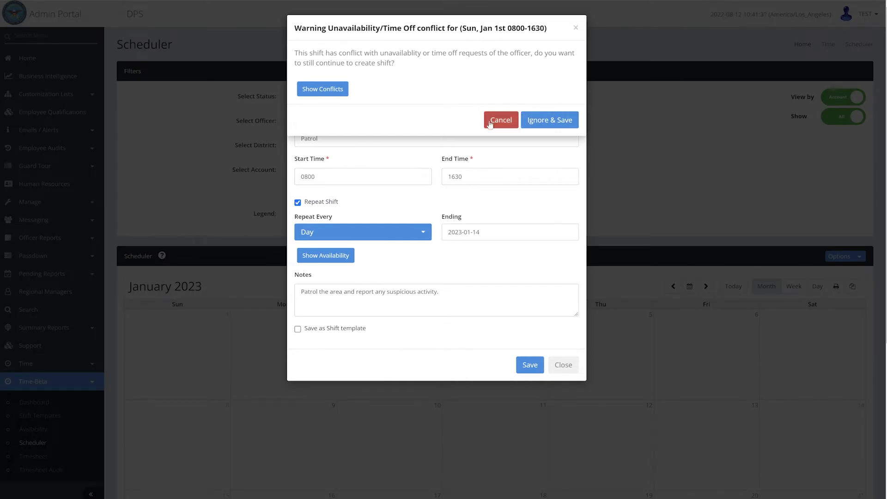
left_click(544, 122)
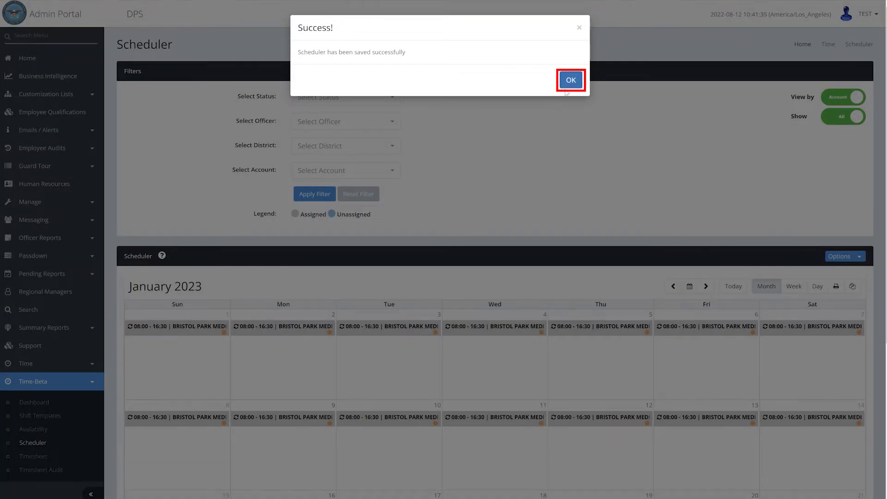
left_click(570, 80)
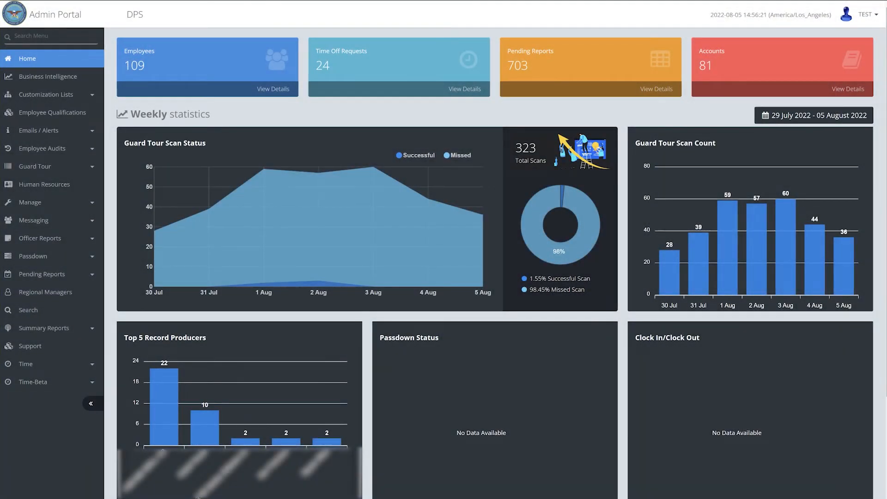
Start a new Time-Beta Scheduler shift on Monday, December 5, 2022 for BRISTOL PARK MEDICAL, without using previous shift templates
left_click(33, 382)
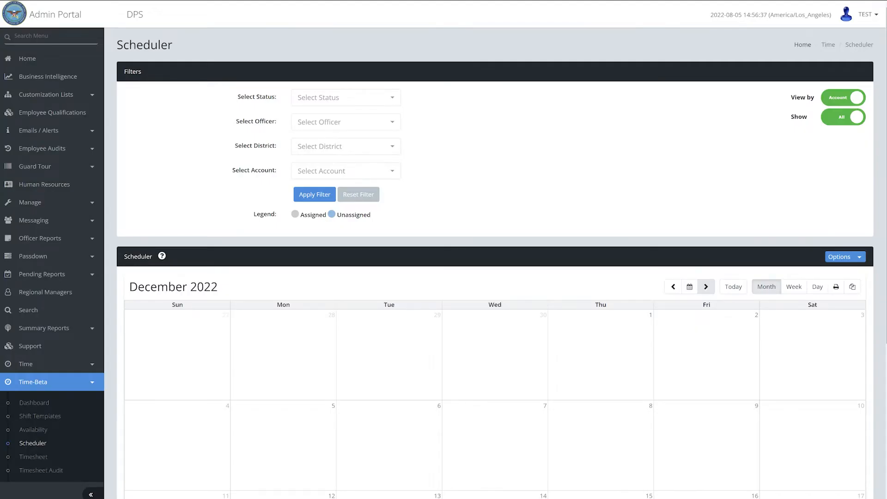
left_click(292, 440)
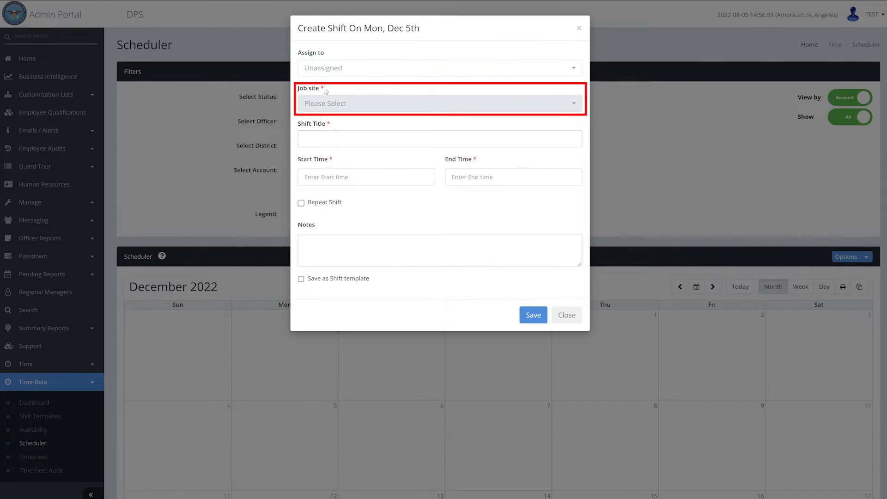
left_click(324, 107)
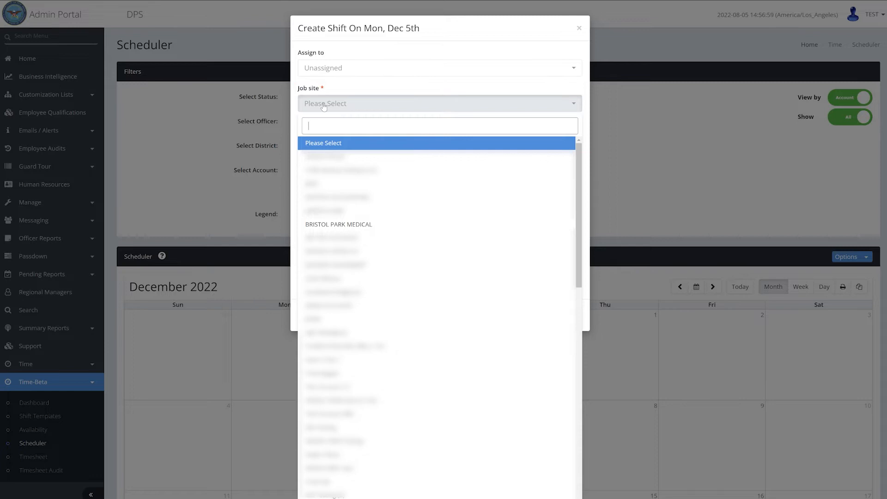
left_click(379, 226)
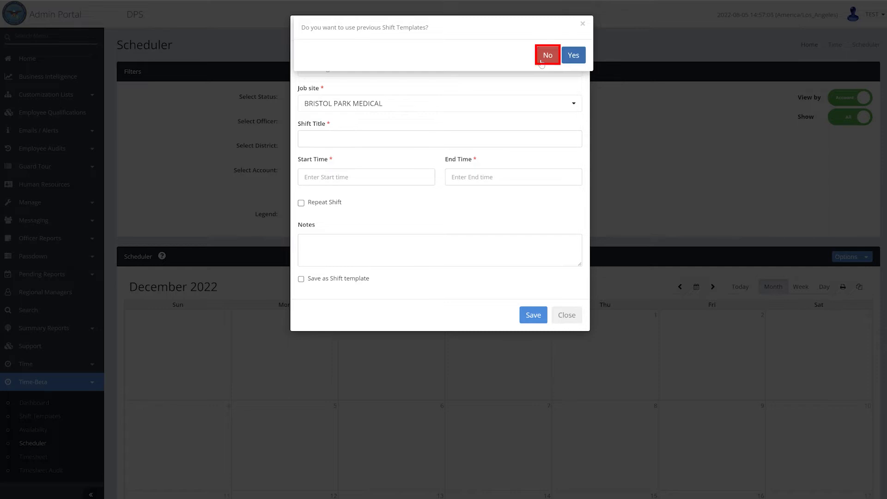
left_click(541, 62)
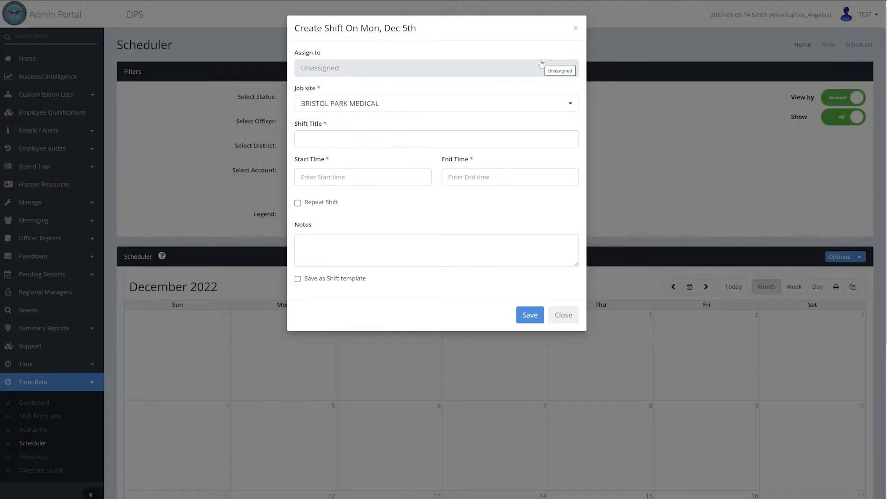
Title the unassigned December 5 shift "Patrol" and set its start time to 0800
key("Tab")
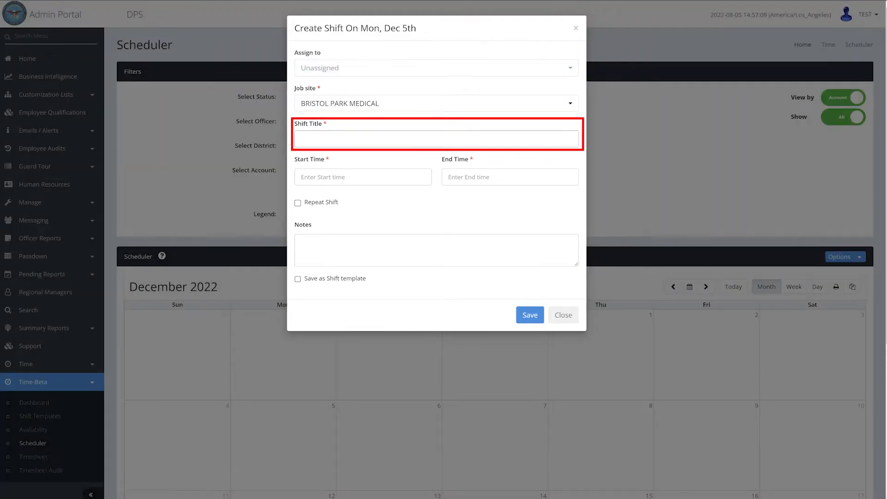
type("Patrol")
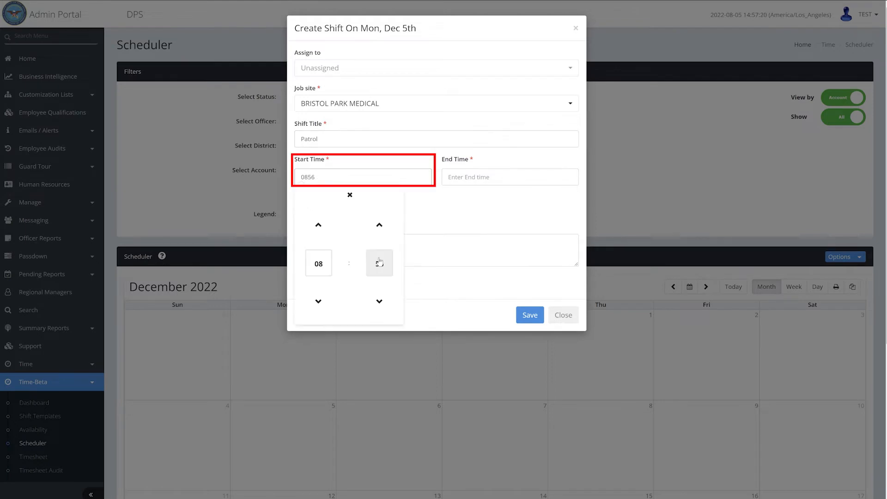
left_click(380, 263)
left_click(308, 216)
Set the end time of the December 5 shift to 1600
left_click(459, 175)
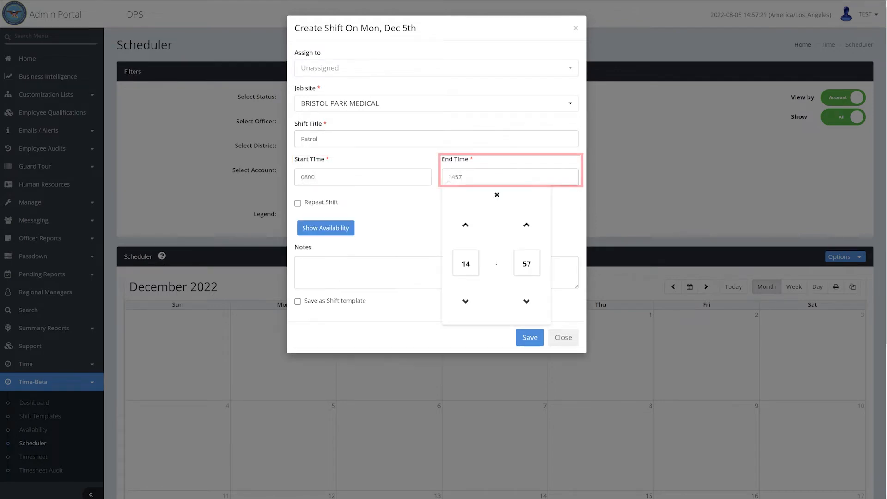
left_click(475, 263)
left_click(455, 295)
left_click(521, 260)
left_click(454, 214)
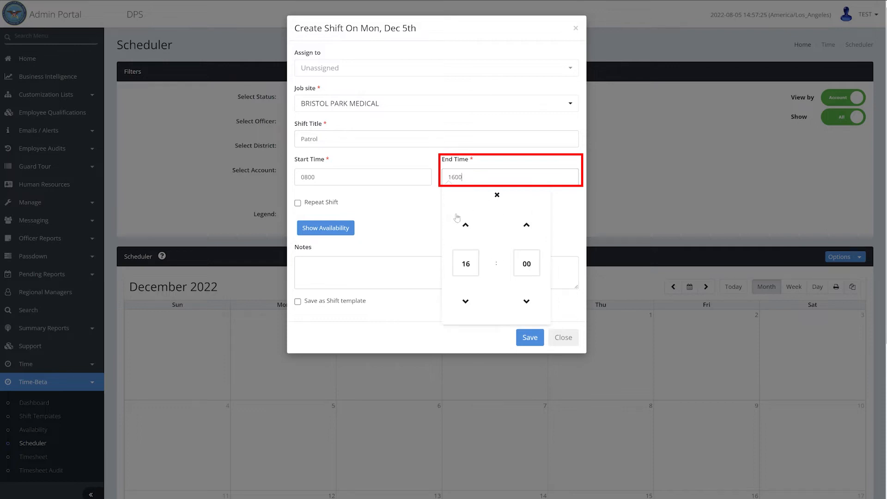
left_click(488, 196)
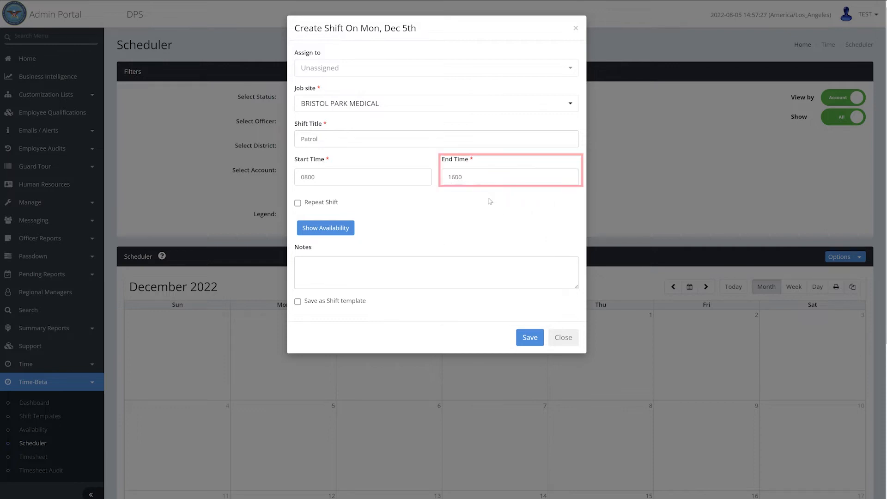
Make the shift repeat every day, ending on 2022-12-09, and add the note "Manager likes to see clean-cut officers at this location."
left_click(321, 204)
left_click(464, 232)
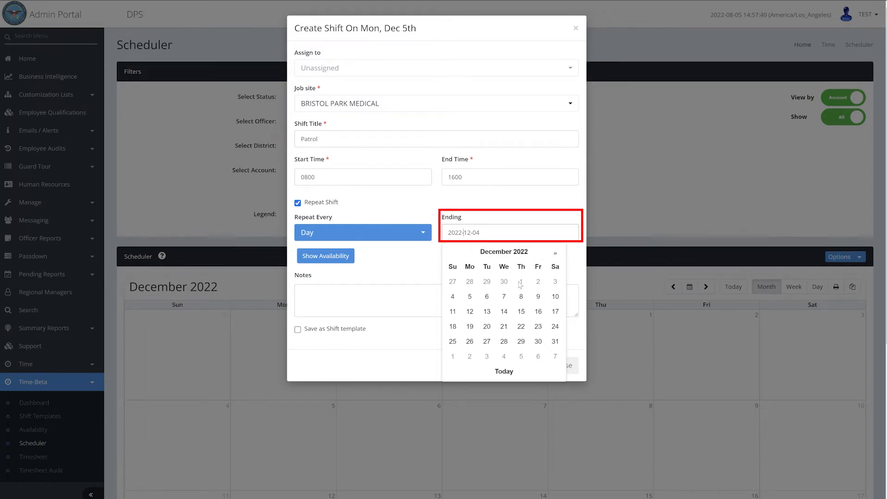
left_click(538, 297)
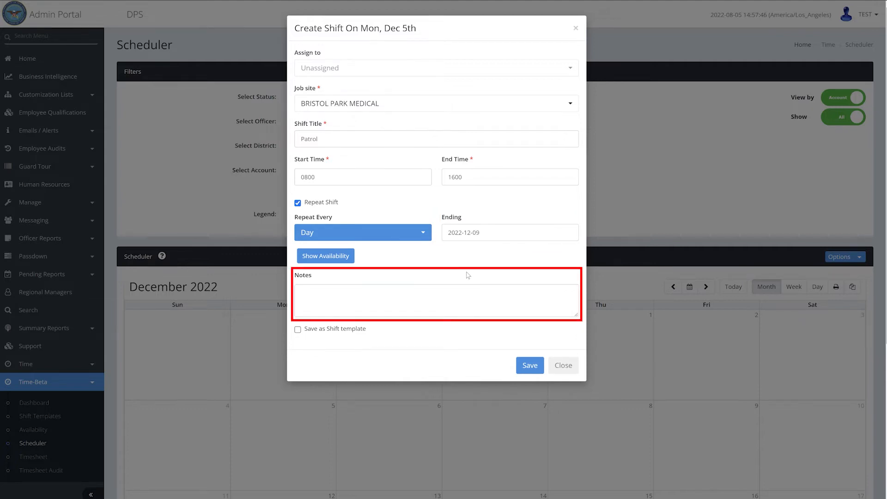
type("Manager likes to see clean-cut officers at this location.")
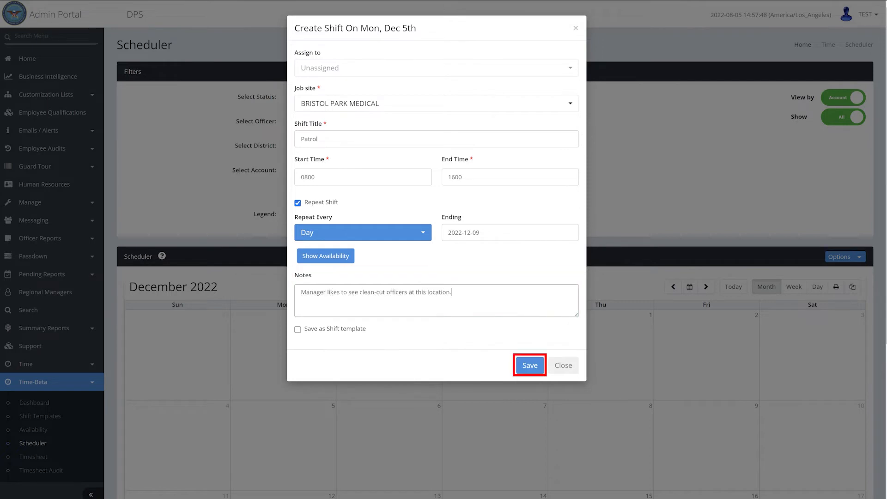
Save the repeating December 5 shift and switch the Show filter away from All
left_click(526, 365)
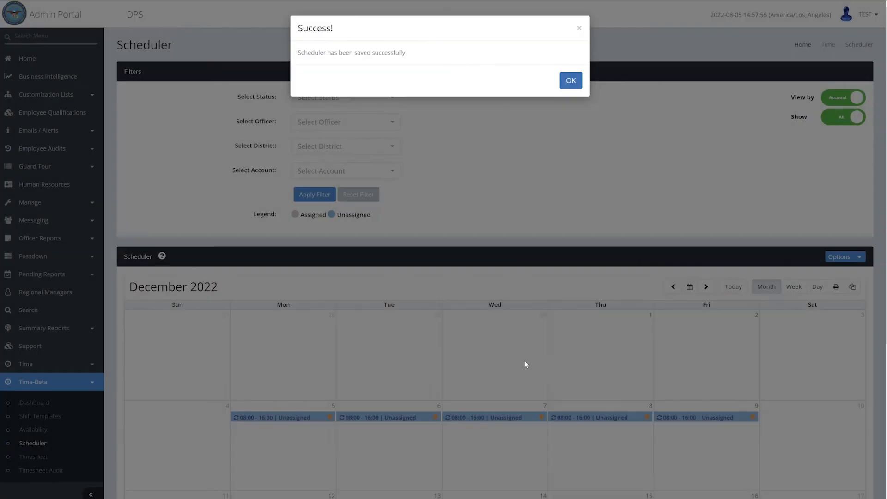
left_click(570, 81)
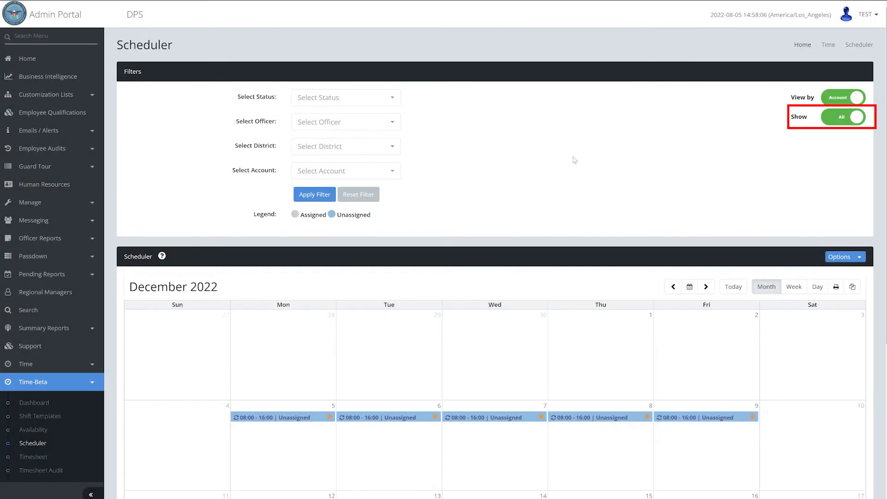
left_click(839, 121)
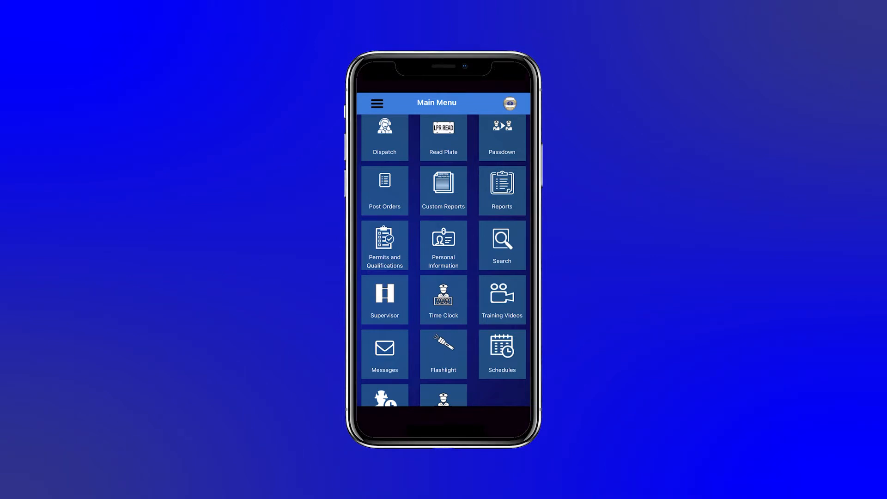
In the mobile app, request the open Time Beta shift at BRISTOL PARK MEDICAL for Monday, December 5, 08:00 - 16:00
scroll(443, 255, "down", 2)
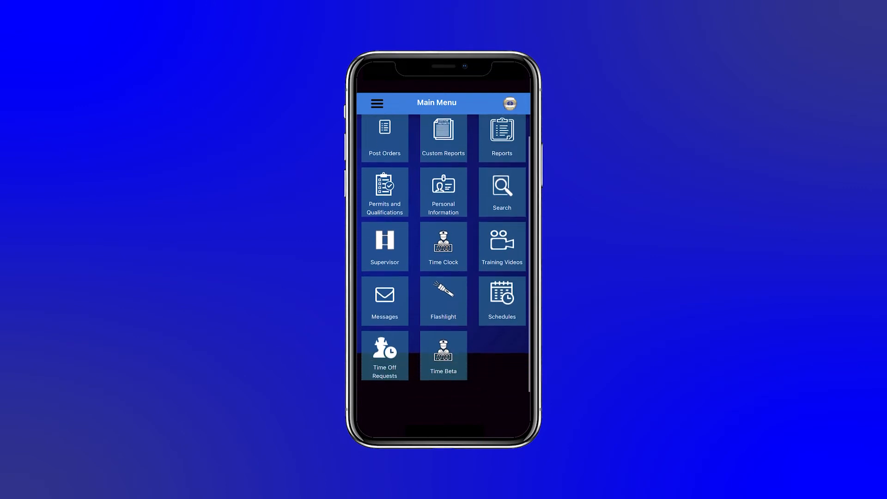
left_click(443, 356)
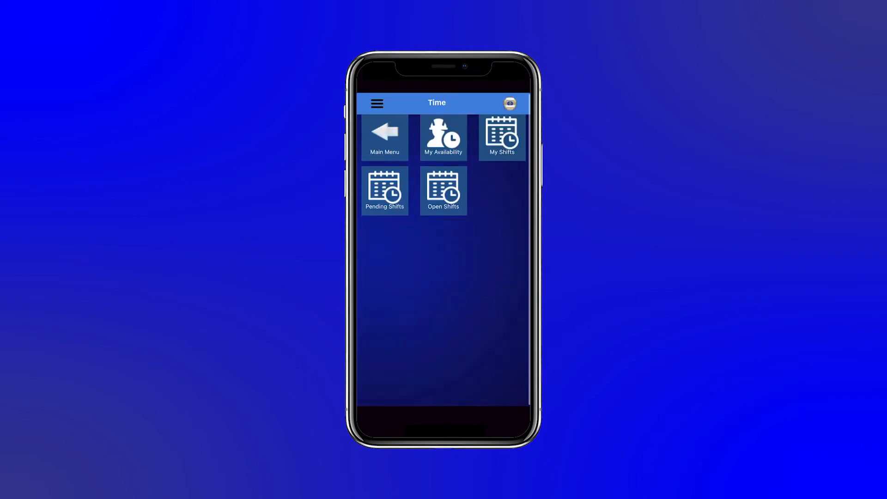
left_click(443, 191)
left_click(398, 185)
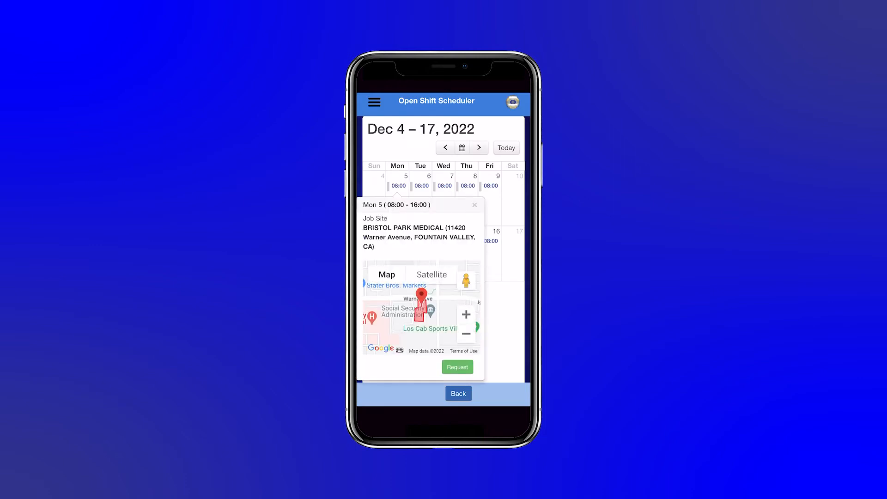
left_click(458, 367)
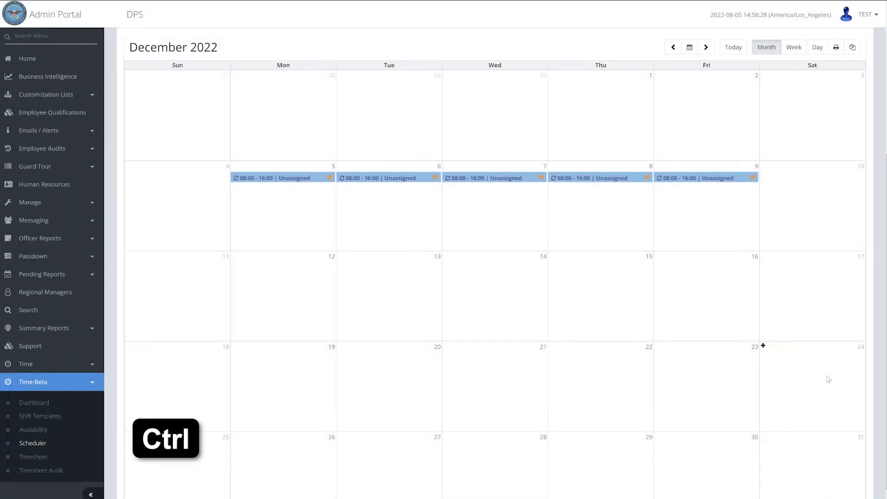
Copy the unassigned 08:00 - 16:00 shift of Monday, December 5 to Monday, December 19 in the Scheduler calendar
key("ctrl+a")
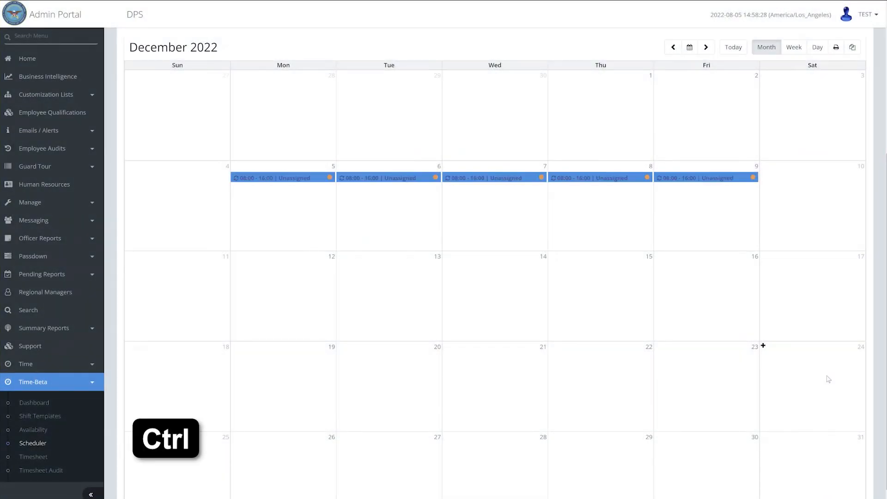
left_click(300, 180)
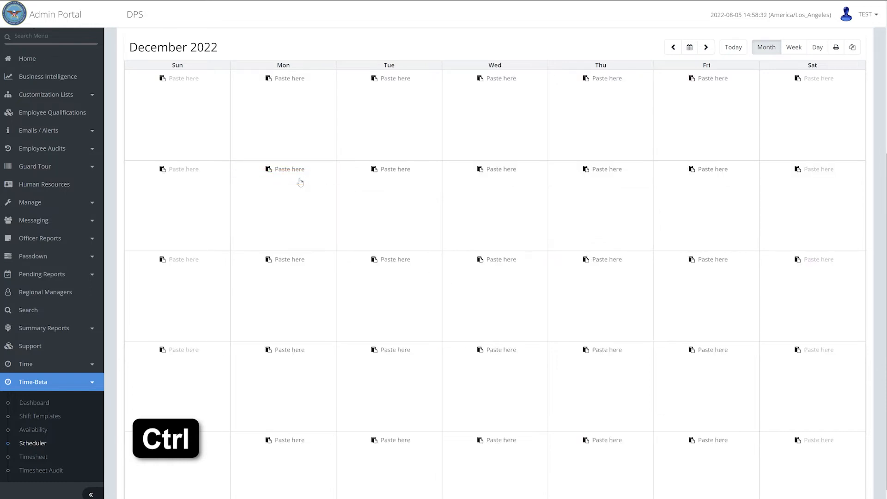
left_click(290, 351, "ctrl")
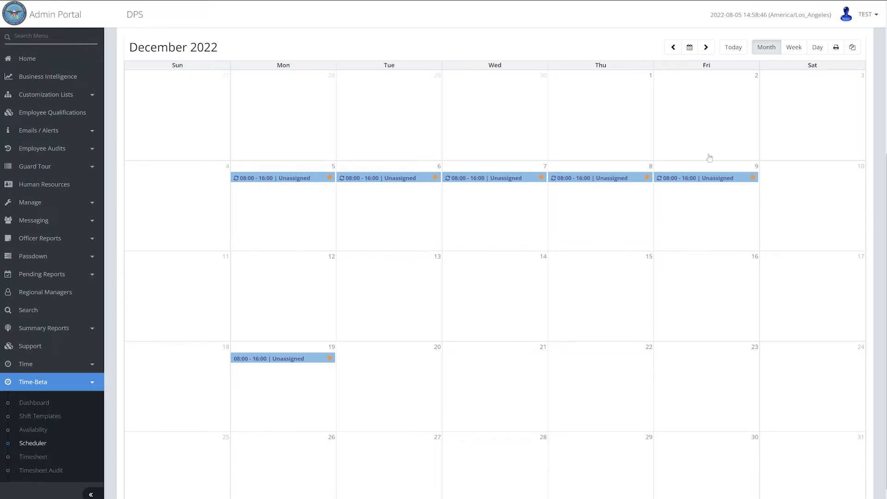
Copy the BRISTOL PARK MEDICAL schedule from 2022-12-05 through 2022-12-09 to a new start date of 2022-12-12, avoiding discrepancies
left_click(852, 49)
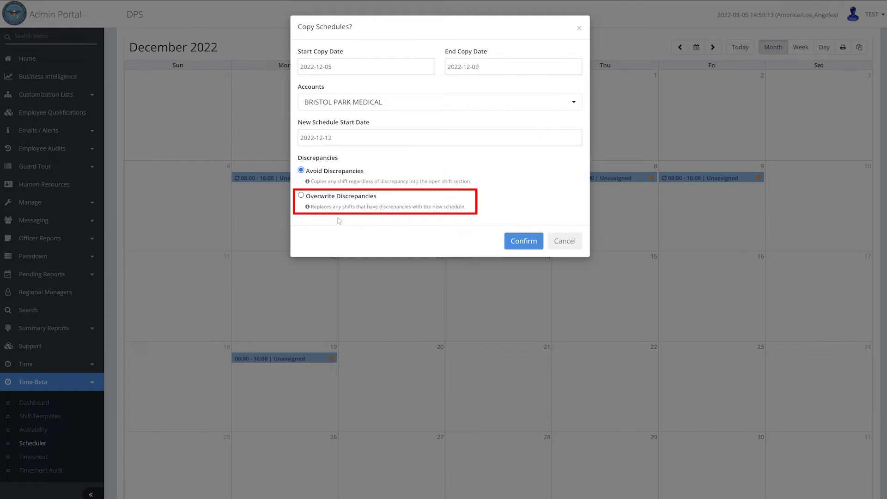
left_click(539, 248)
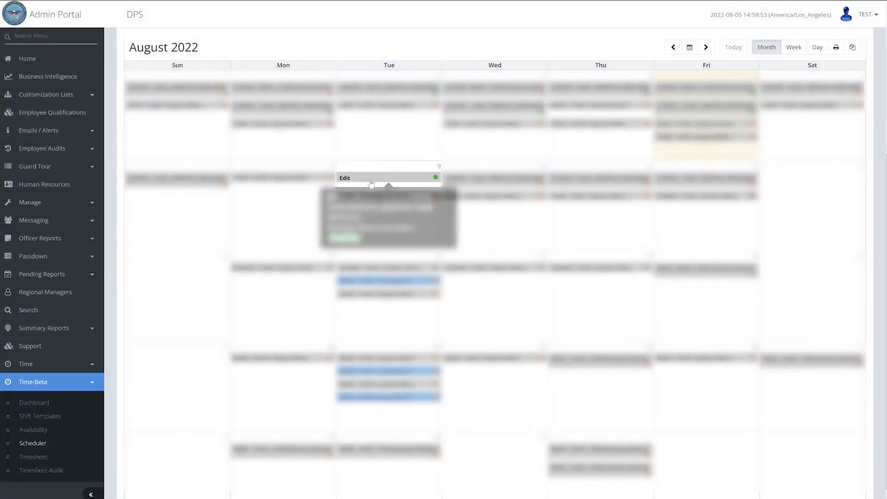
Set the start time of the Tuesday, August 9 Patrol shift at BRISTOL PARK MEDICAL to 0900 and save it
left_click(389, 179)
left_click(356, 180)
left_click(322, 263)
left_click(333, 253)
left_click(420, 272)
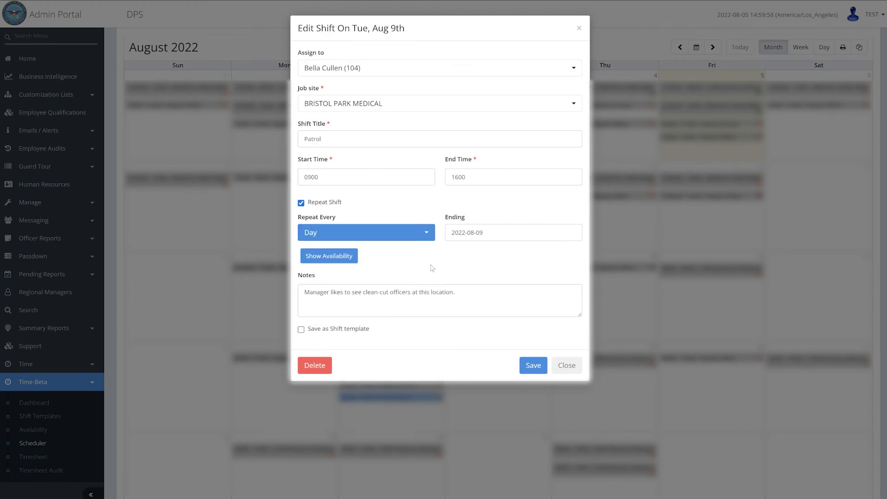
left_click(533, 365)
left_click(559, 75)
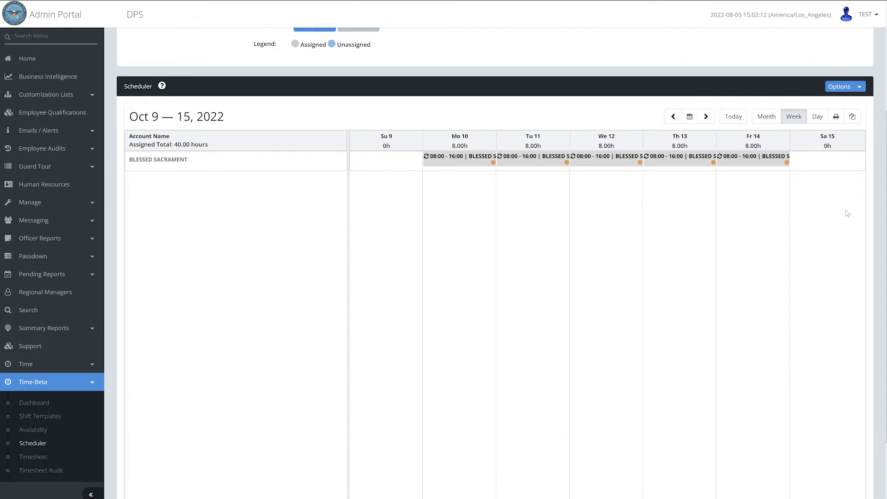
Notify employees of all pending shifts in the week of October 9 to 15, 2022
left_click(862, 91)
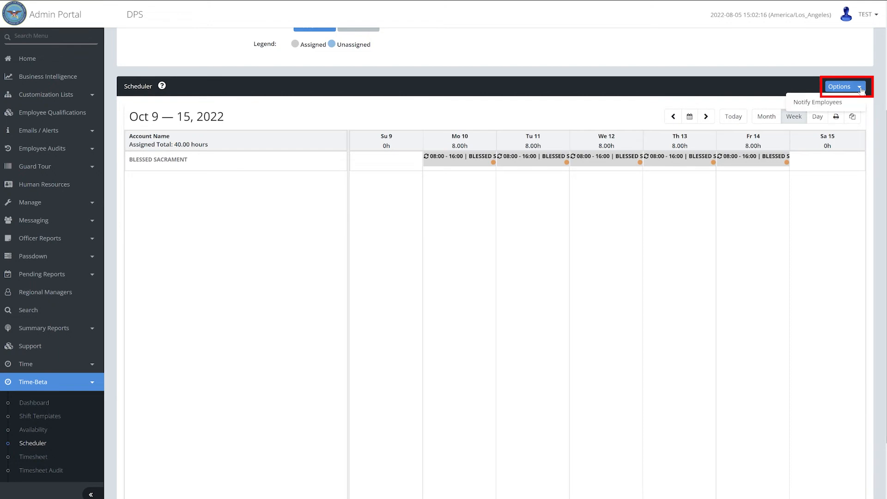
left_click(855, 99)
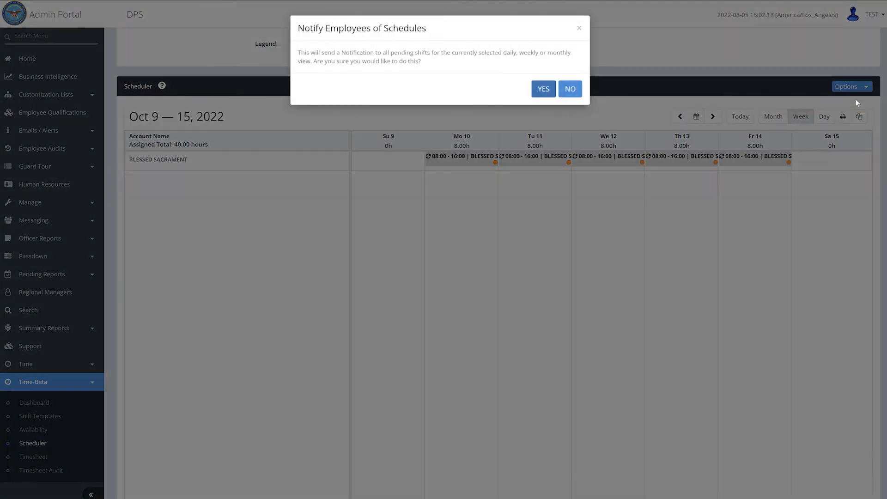
left_click(540, 90)
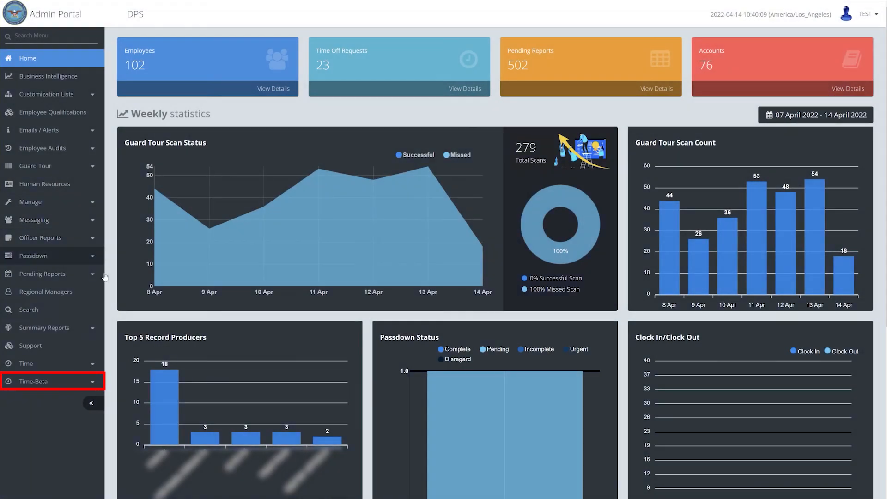
Open the Time-Beta Scheduler and inspect the April 18 Patrol shift at BRISTOL PARK MEDICAL
left_click(92, 384)
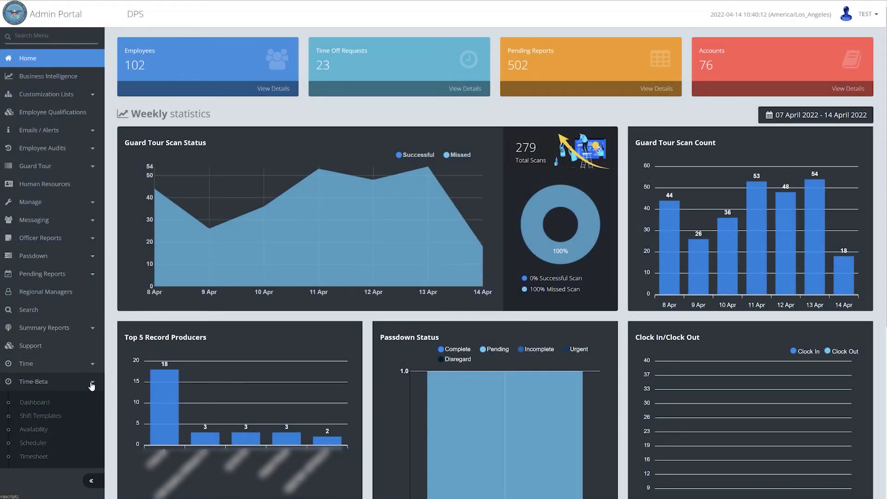
left_click(85, 444)
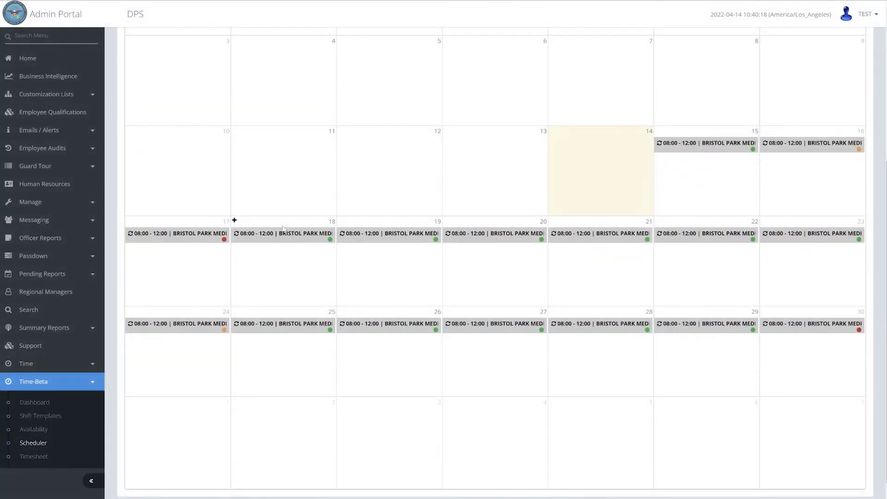
scroll(287, 240, "down", 1)
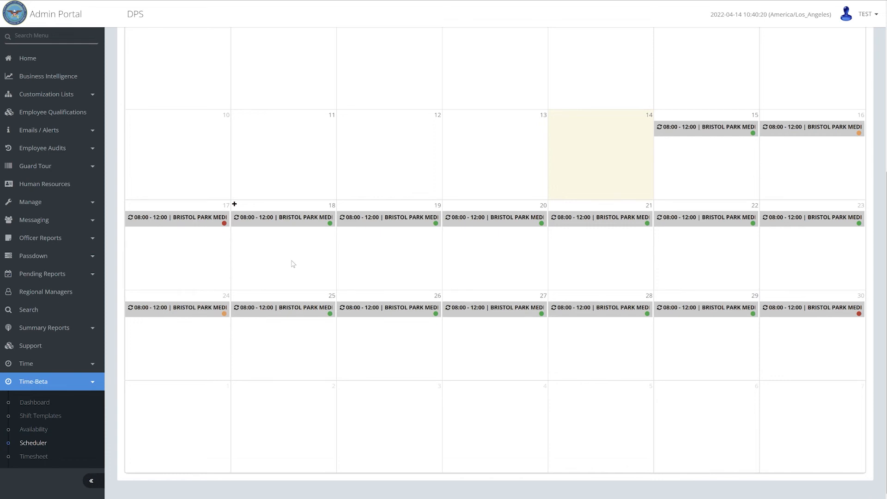
mouse_move(300, 221)
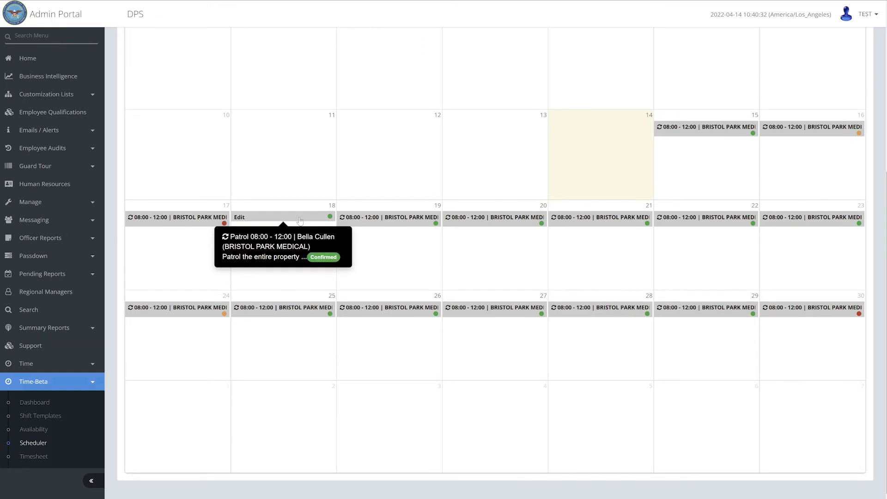
left_click(296, 217)
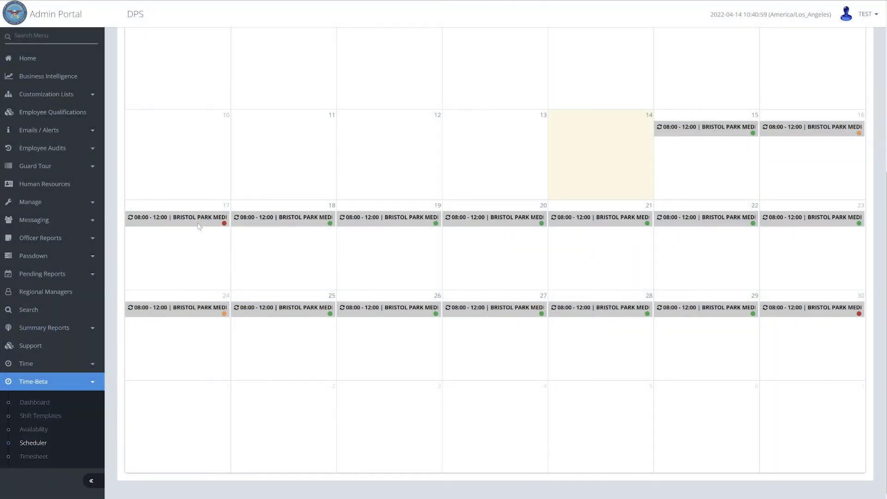
Delete only the Sunday, April 17 instance of the repeating Patrol shift at BRISTOL PARK MEDICAL
mouse_move(194, 222)
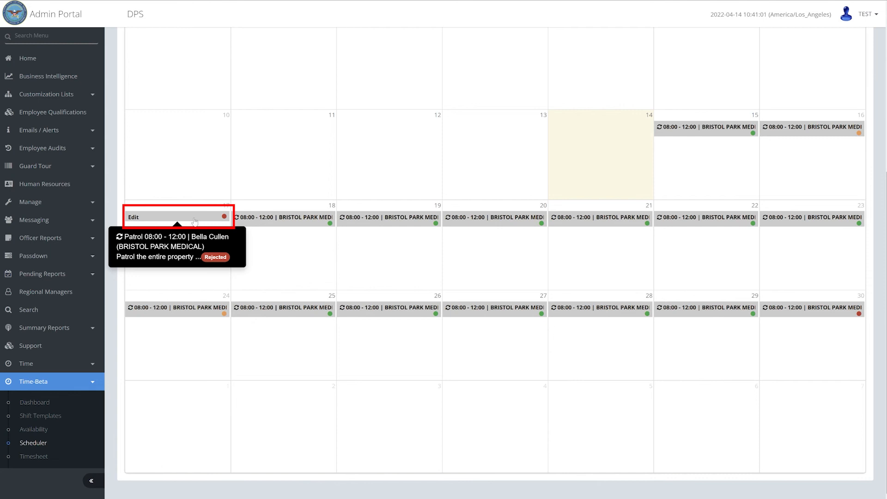
left_click(194, 221)
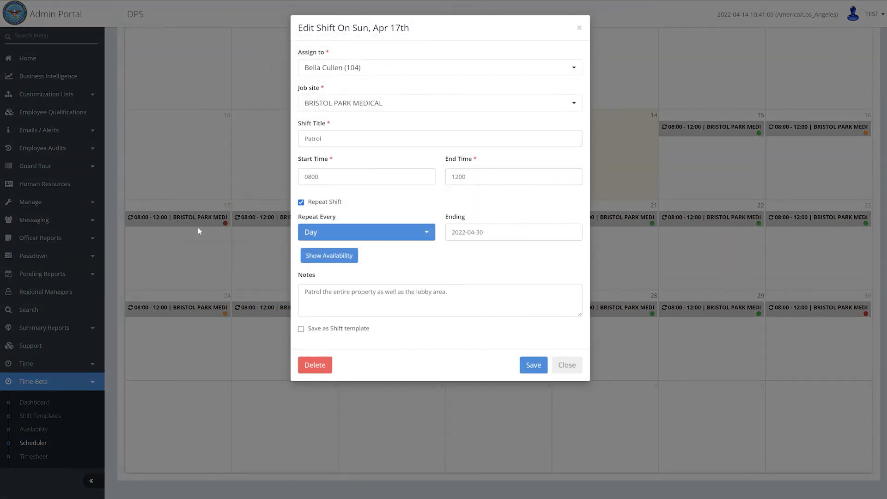
left_click(315, 365)
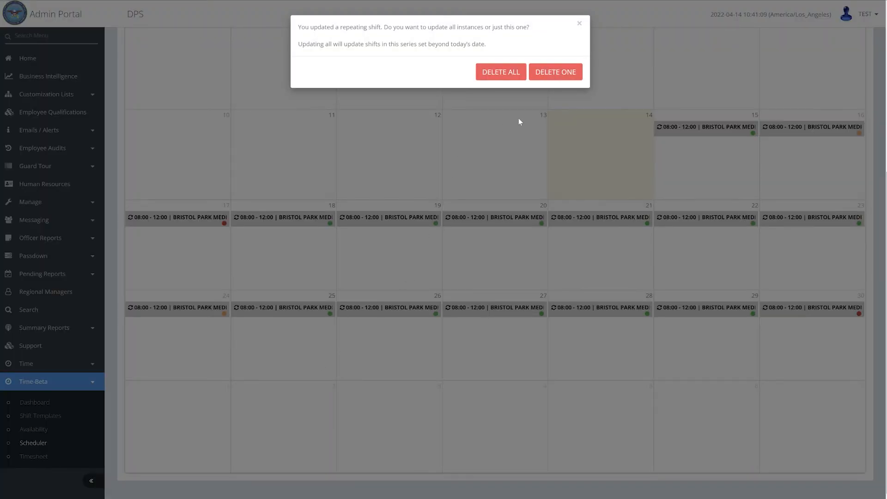
left_click(556, 73)
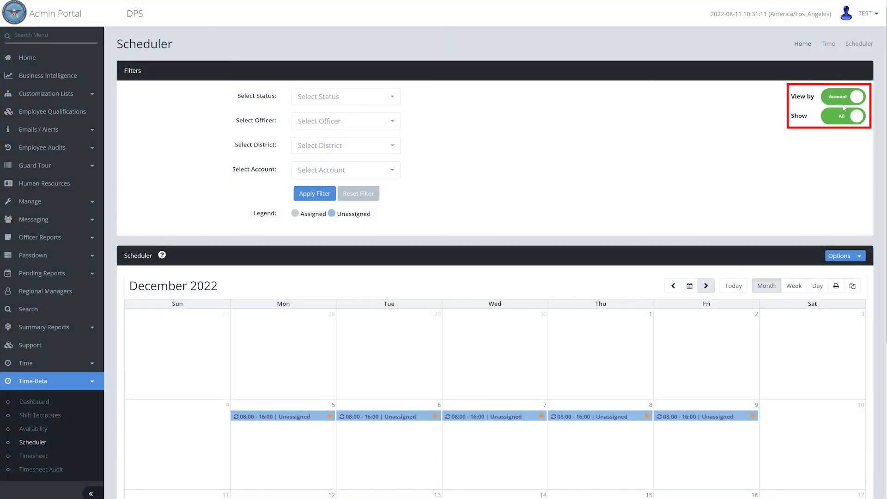
Try the View by filter on Employee and the alternative Show setting, returning them to Account and All
left_click(844, 104)
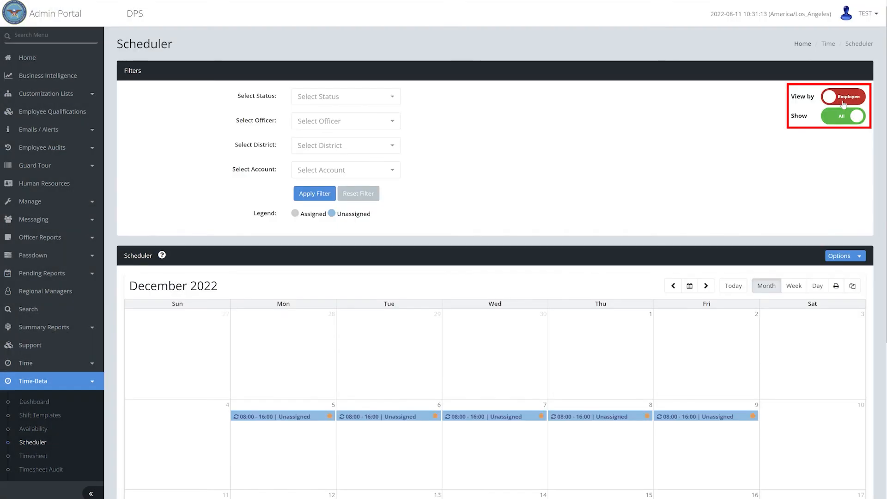
left_click(843, 102)
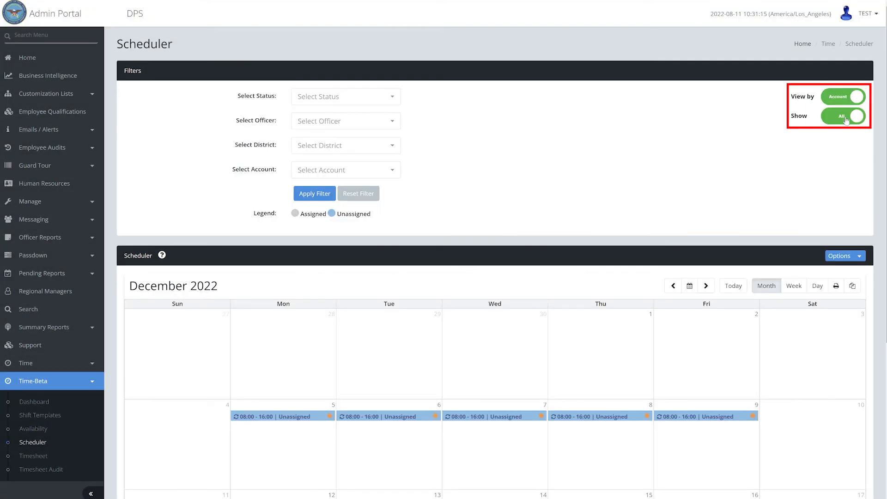
left_click(847, 120)
left_click(848, 119)
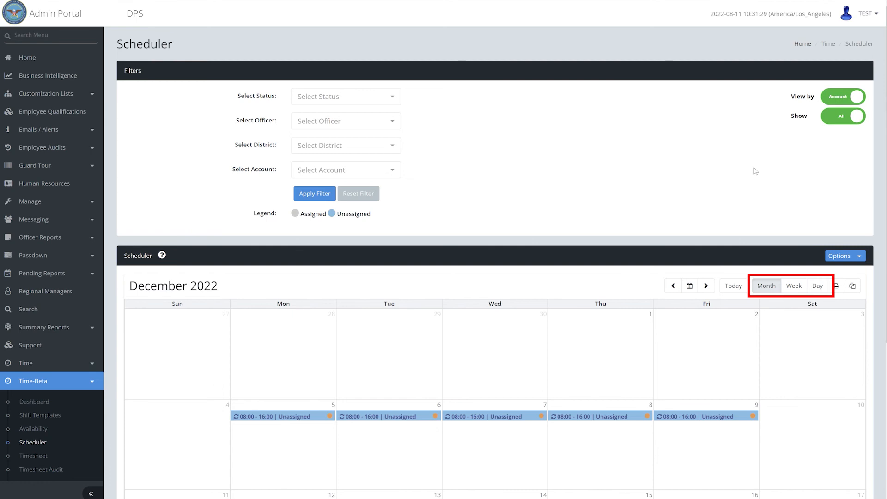
Display the December 2022 schedule in the weekly view for December 4 to 10 and in the daily view
left_click(794, 285)
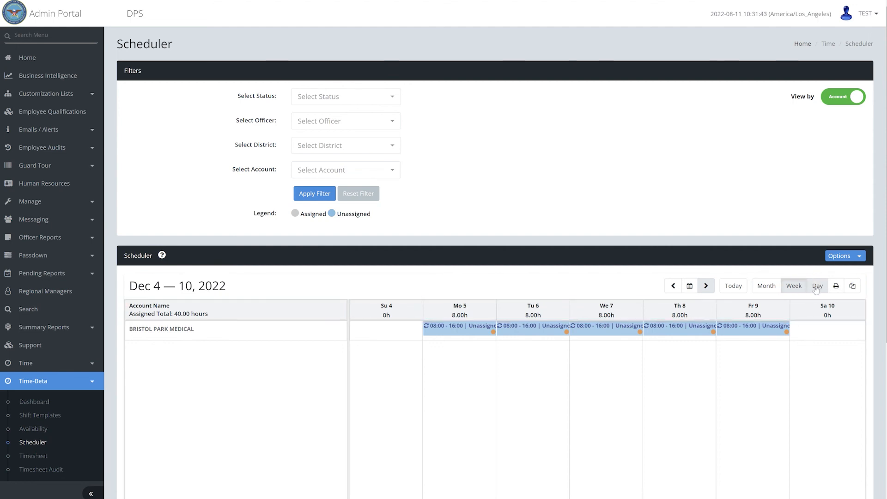
left_click(816, 286)
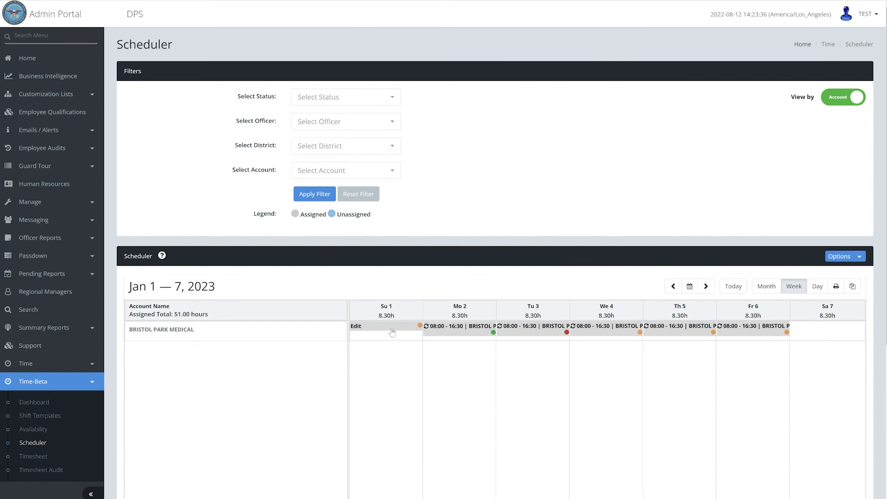
Check the status of the BRISTOL PARK MEDICAL Patrol shifts on January 1, 2 and 3, 2023
mouse_move(392, 332)
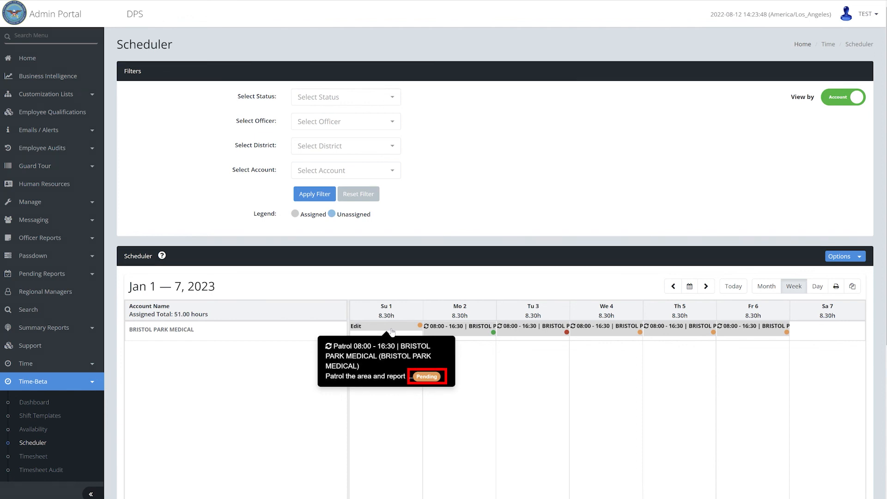
mouse_move(456, 331)
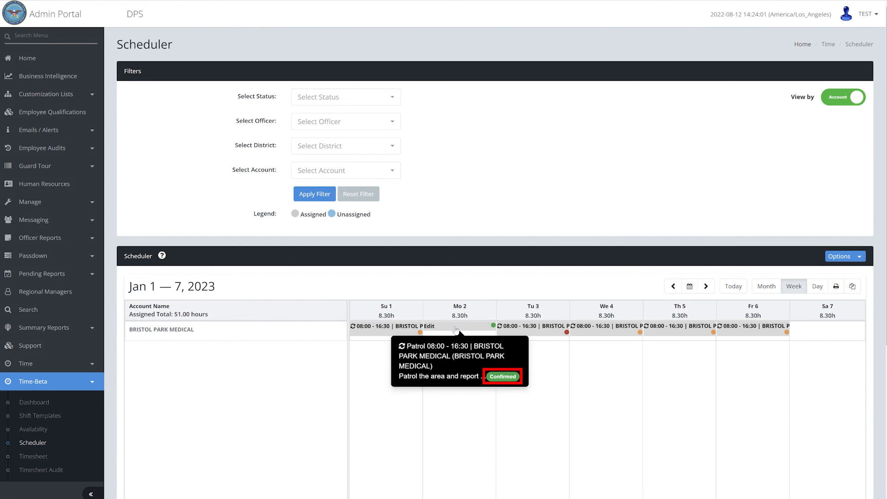
mouse_move(524, 331)
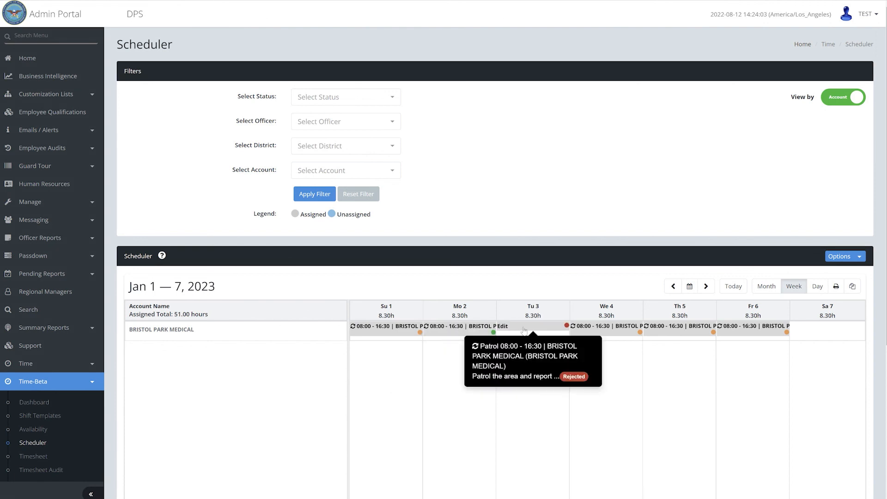